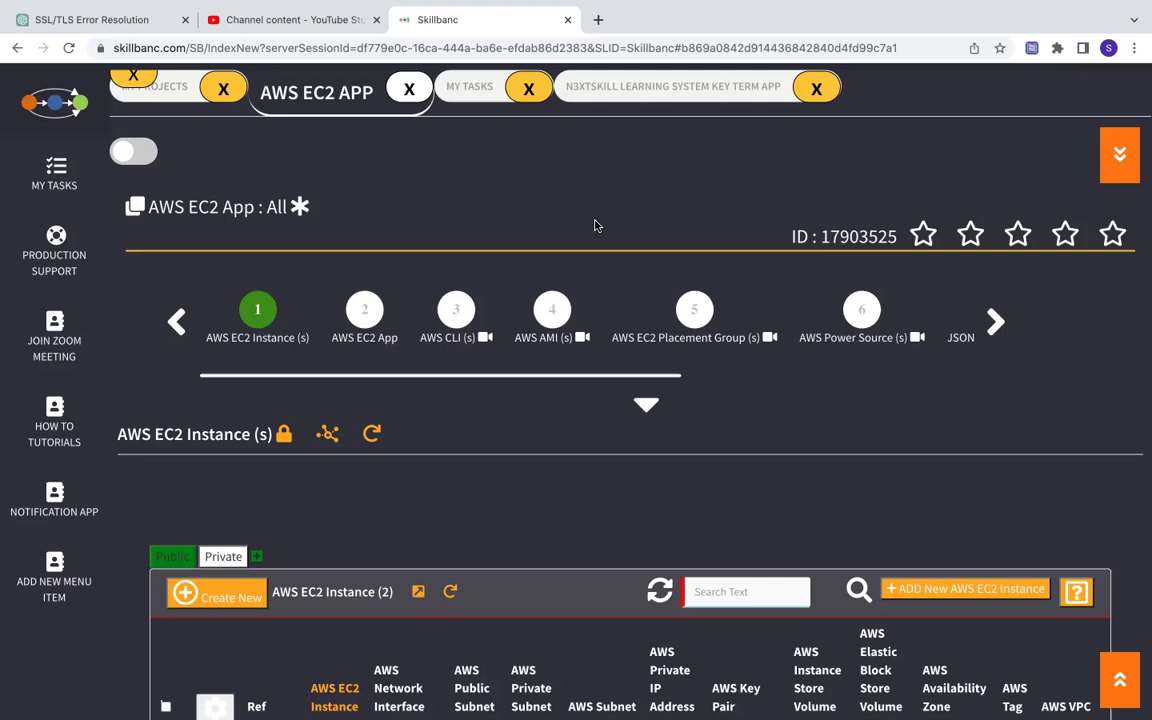
In the N3xtSkill Learning System Key Term app, select the key term 'Learn in multiple passes'.
scroll(594, 225, "up", 2)
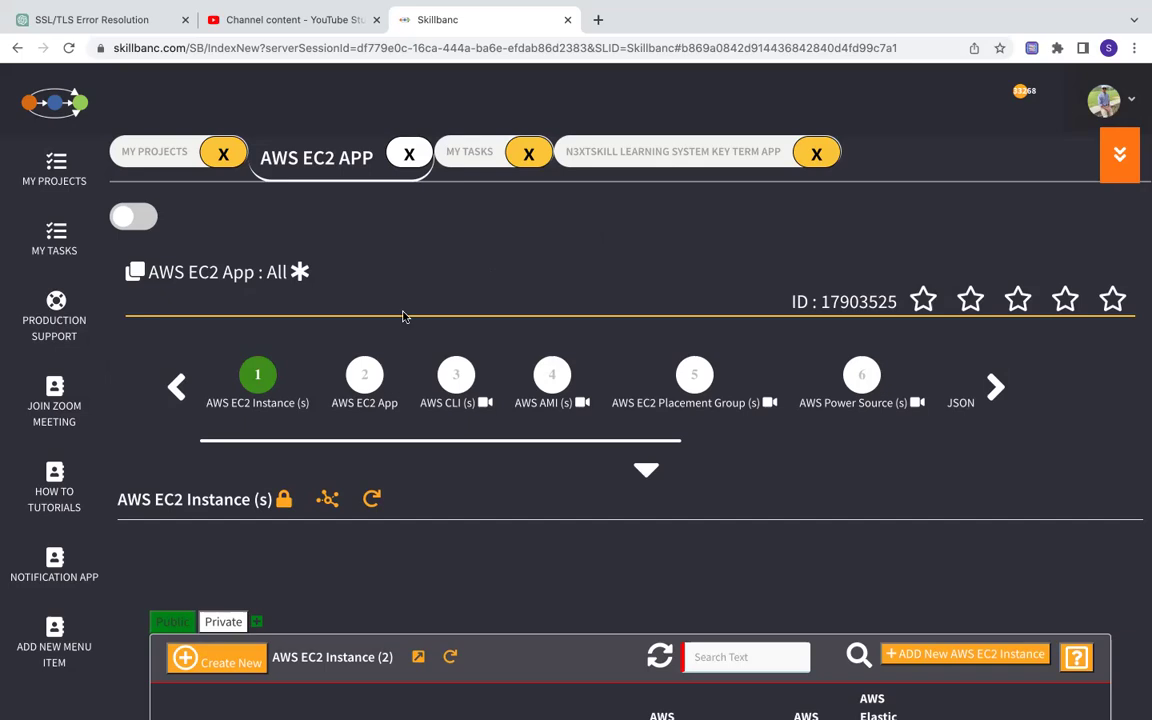
scroll(386, 442, "up", 1)
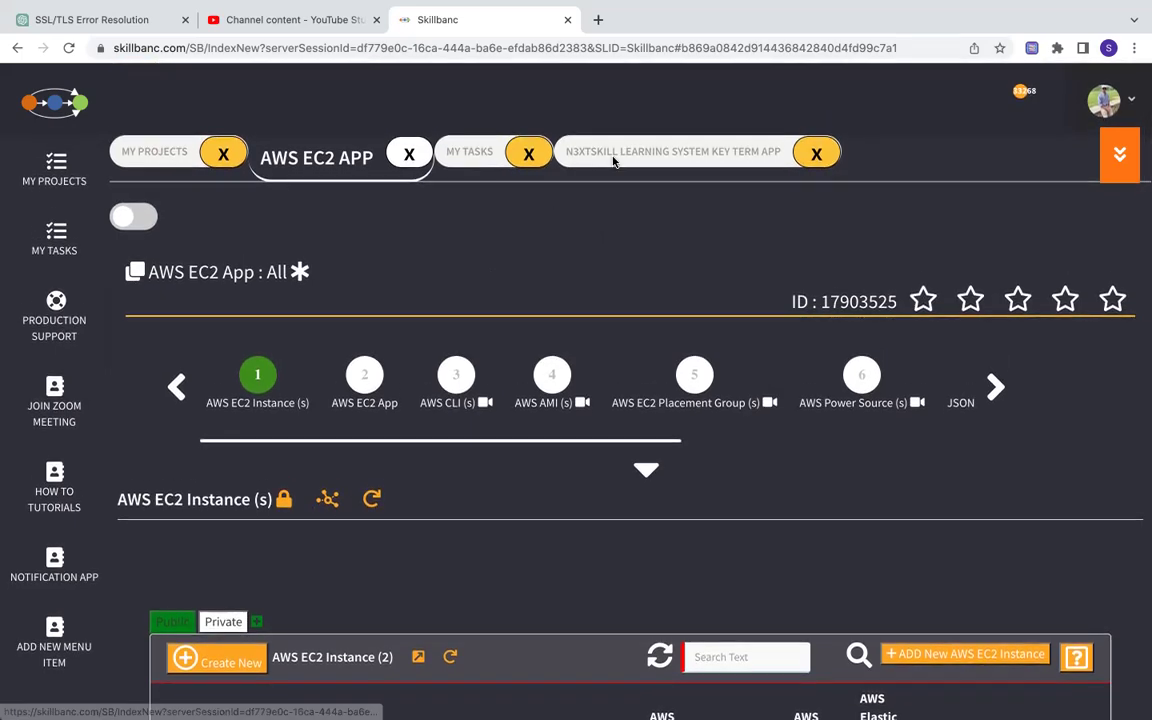
left_click(614, 158)
scroll(532, 366, "down", 3)
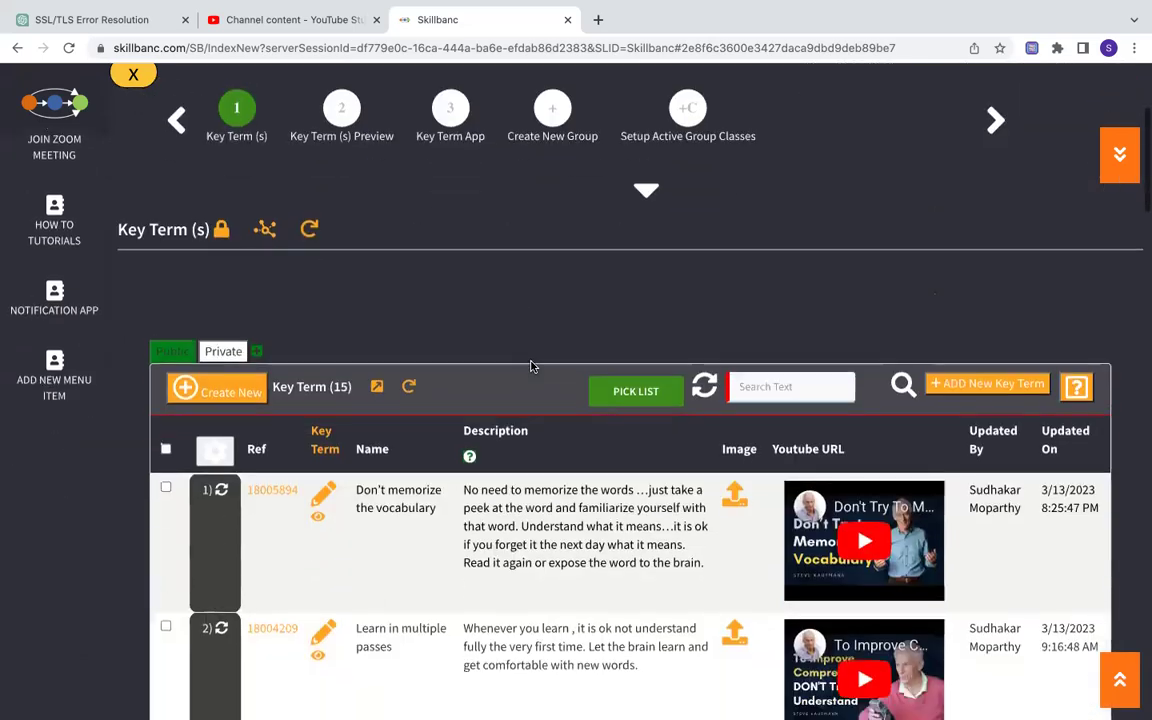
scroll(532, 366, "down", 2)
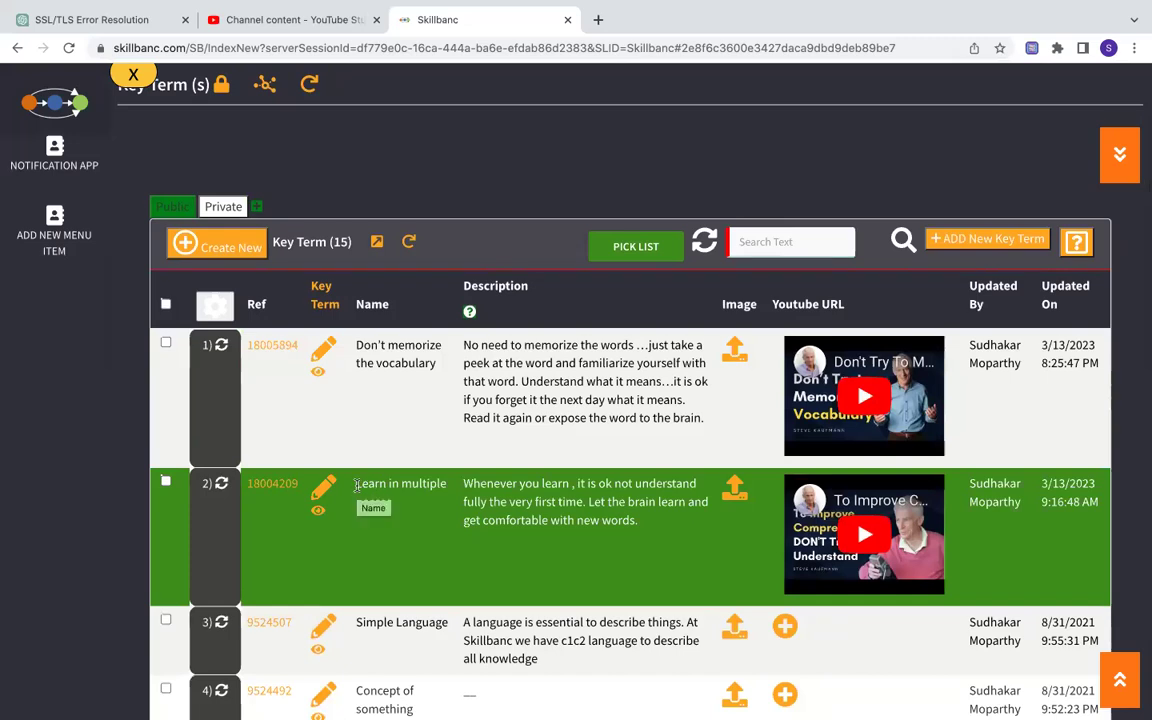
left_click_drag(356, 486, 427, 507)
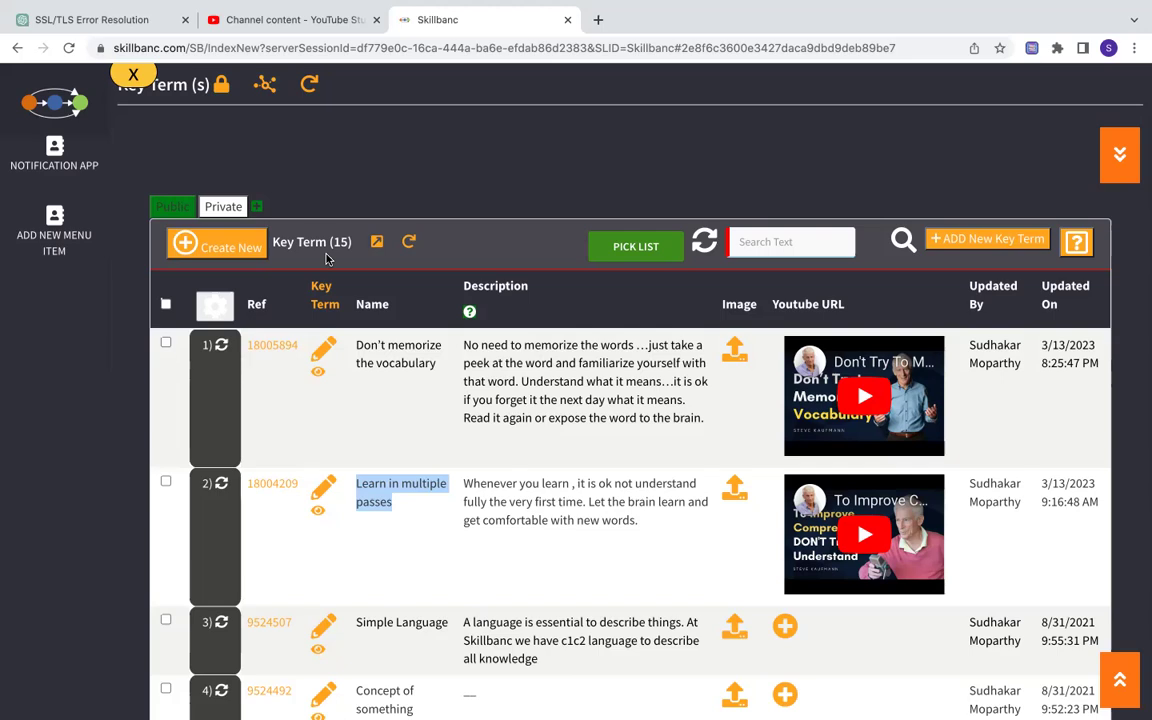
scroll(325, 259, "up", 3)
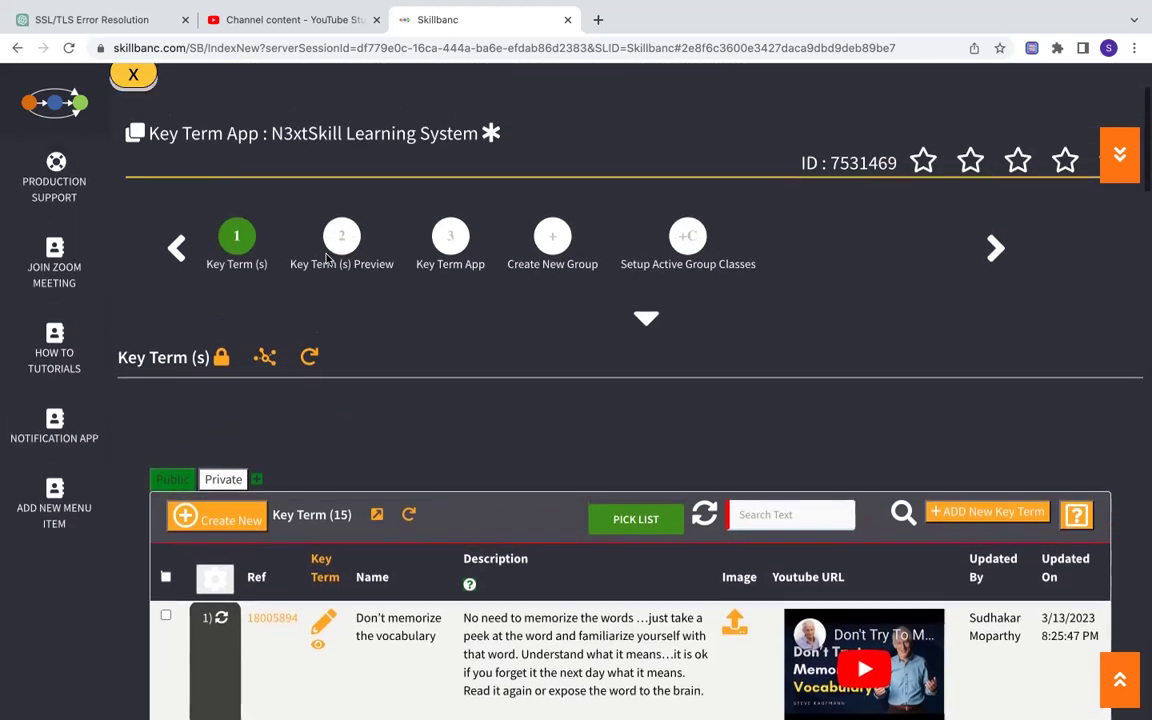
scroll(325, 259, "up", 2)
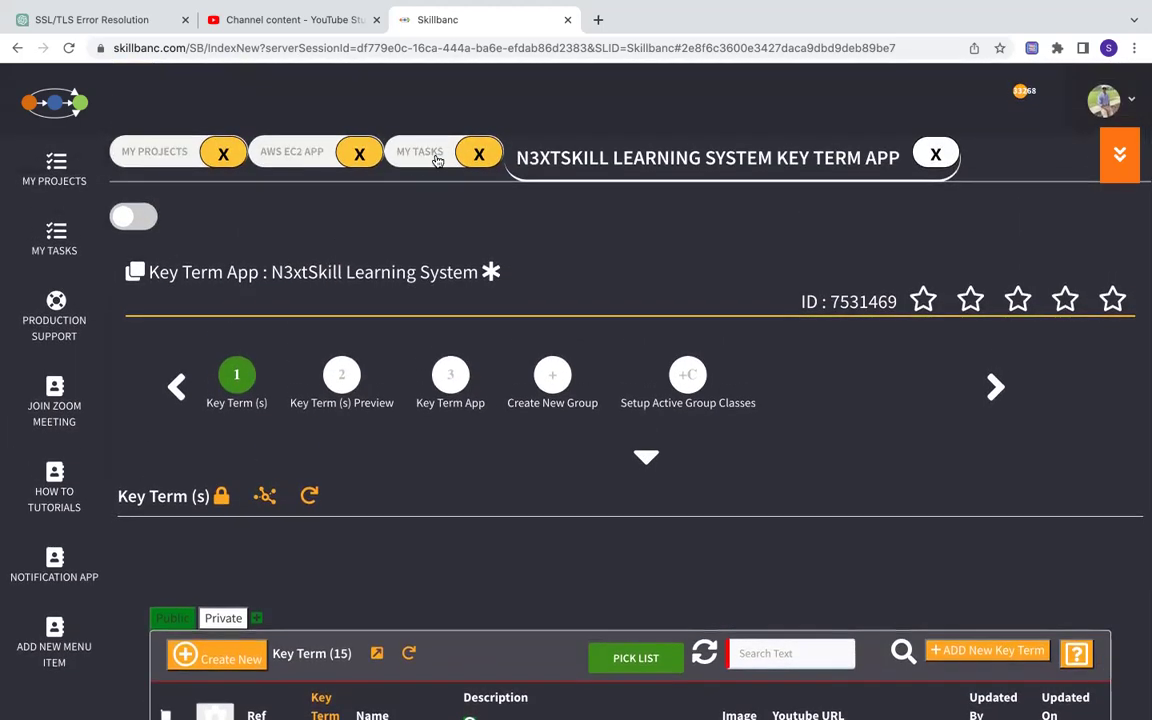
Edit the first AWS EC2 instance record and scroll to its m3.xlarge type and AI Chat entries.
left_click(313, 155)
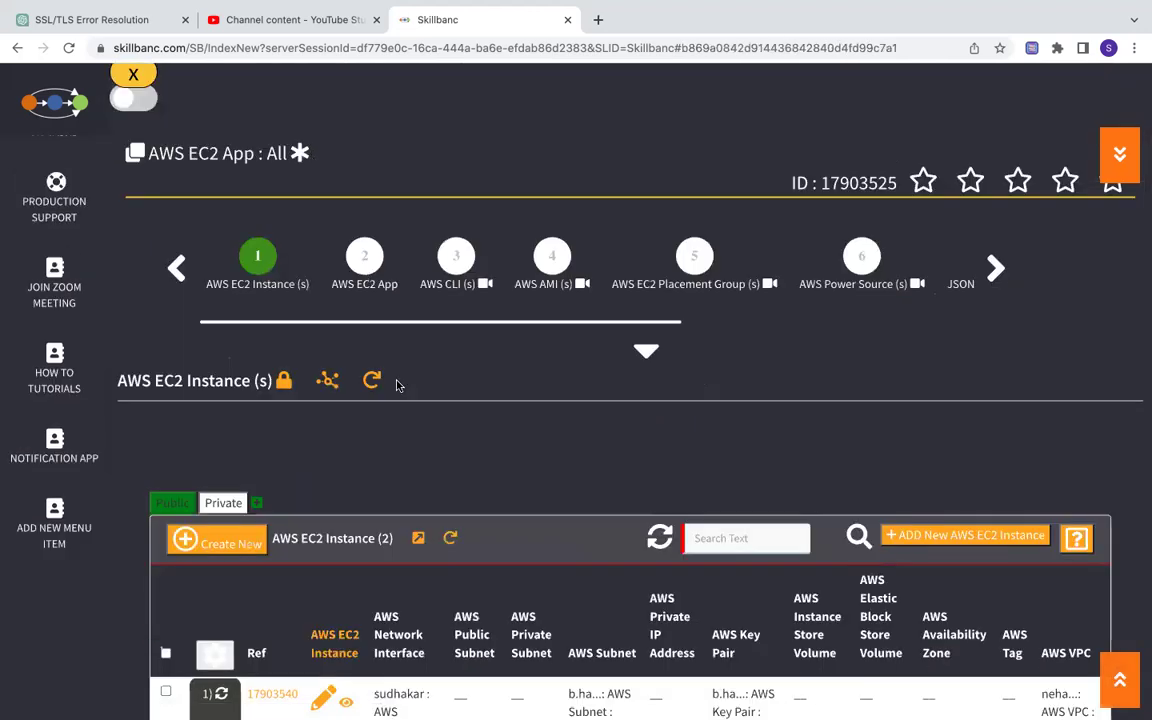
scroll(398, 386, "down", 2)
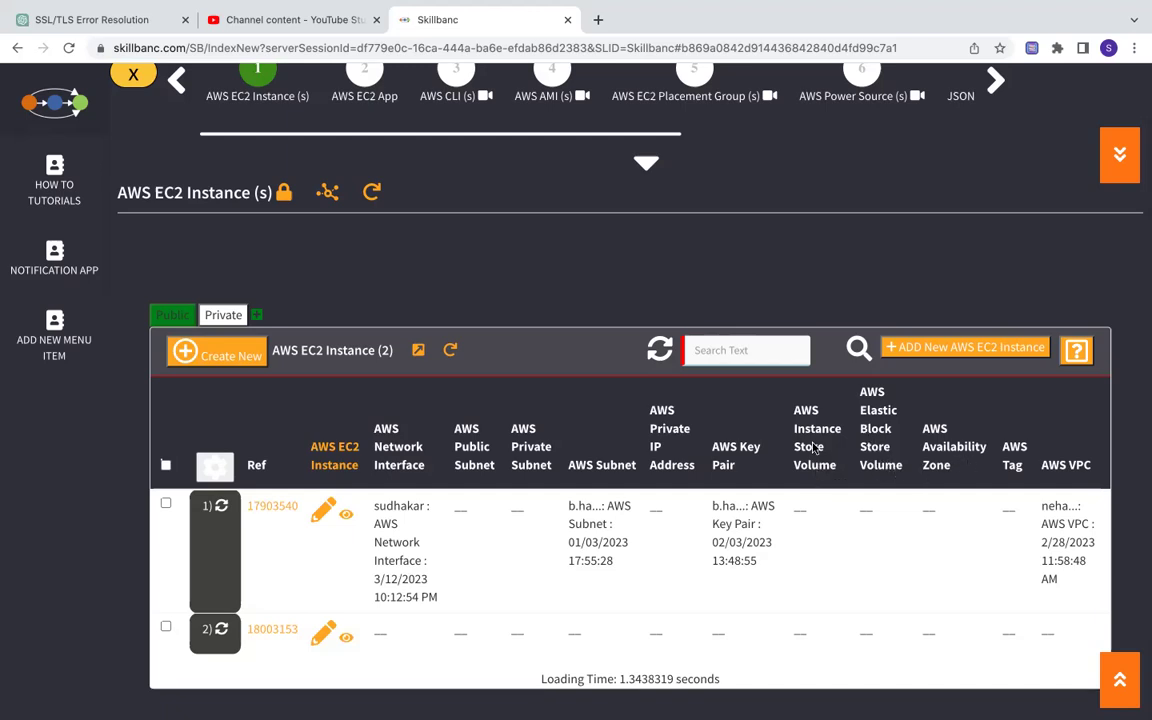
left_click(326, 513)
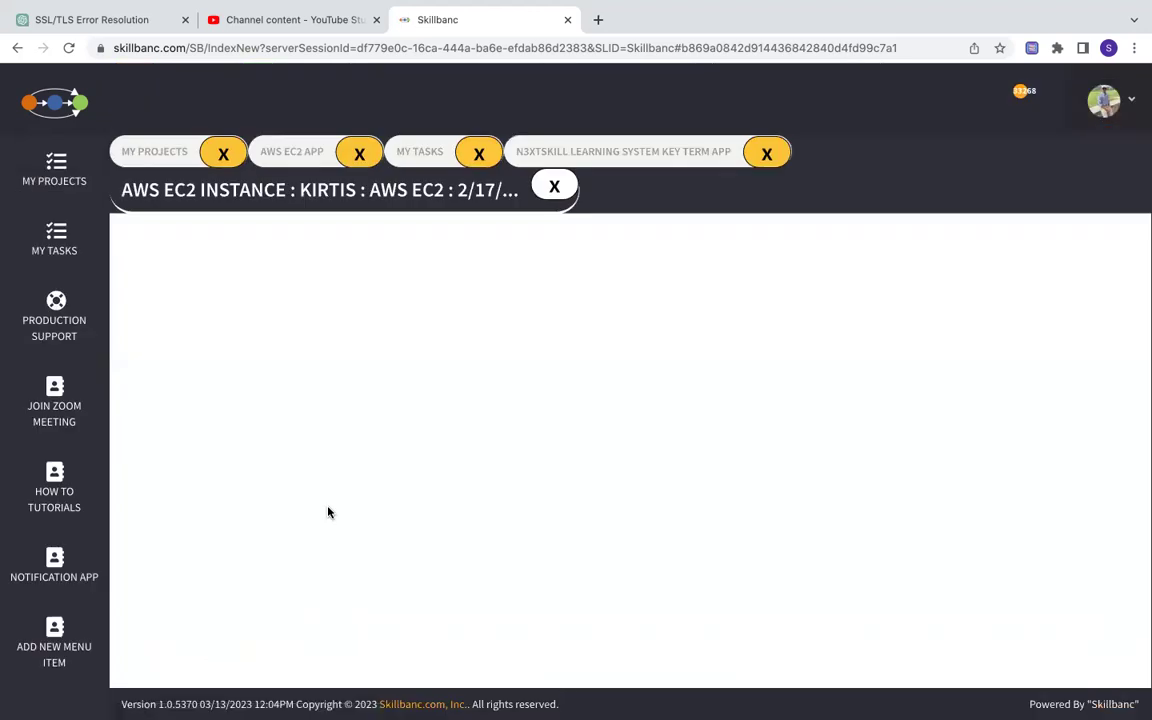
scroll(328, 512, "down", 5)
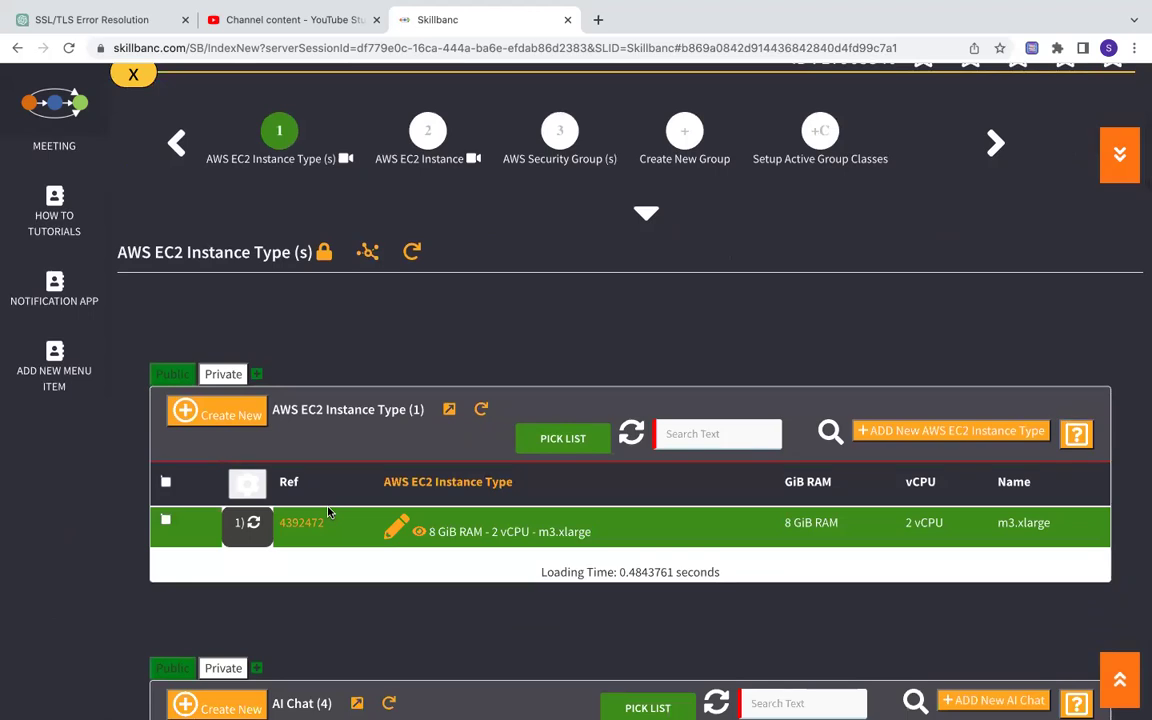
scroll(330, 510, "down", 1)
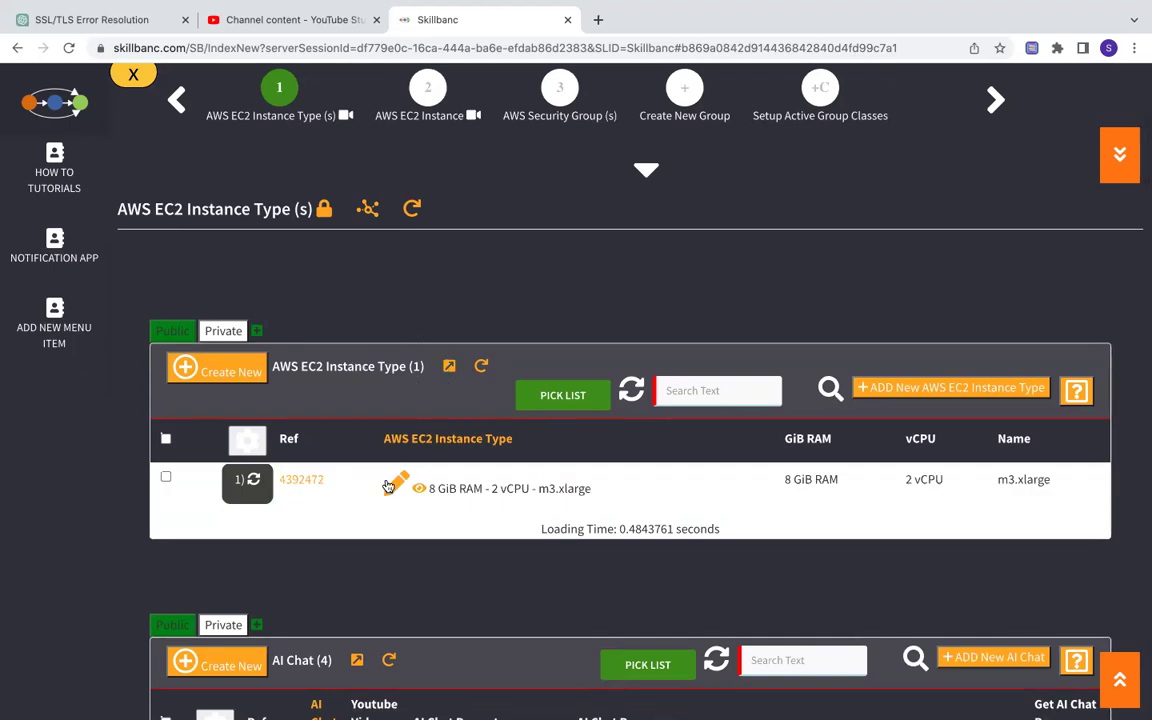
scroll(380, 492, "down", 5)
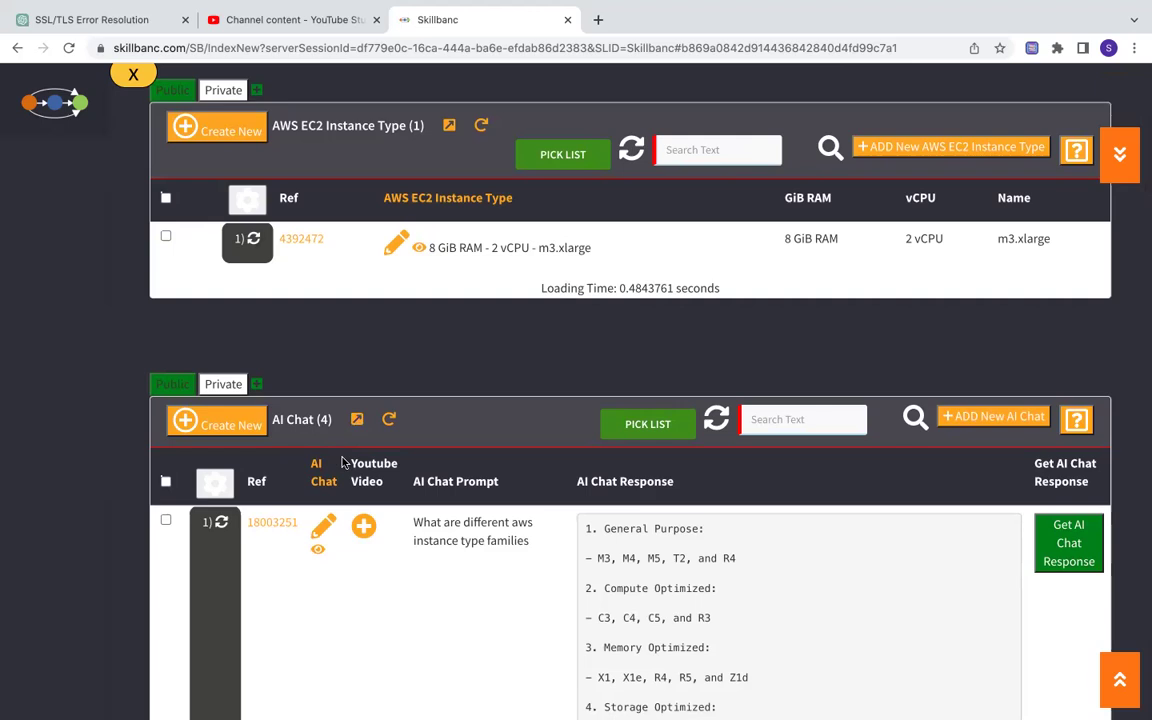
scroll(410, 510, "down", 3)
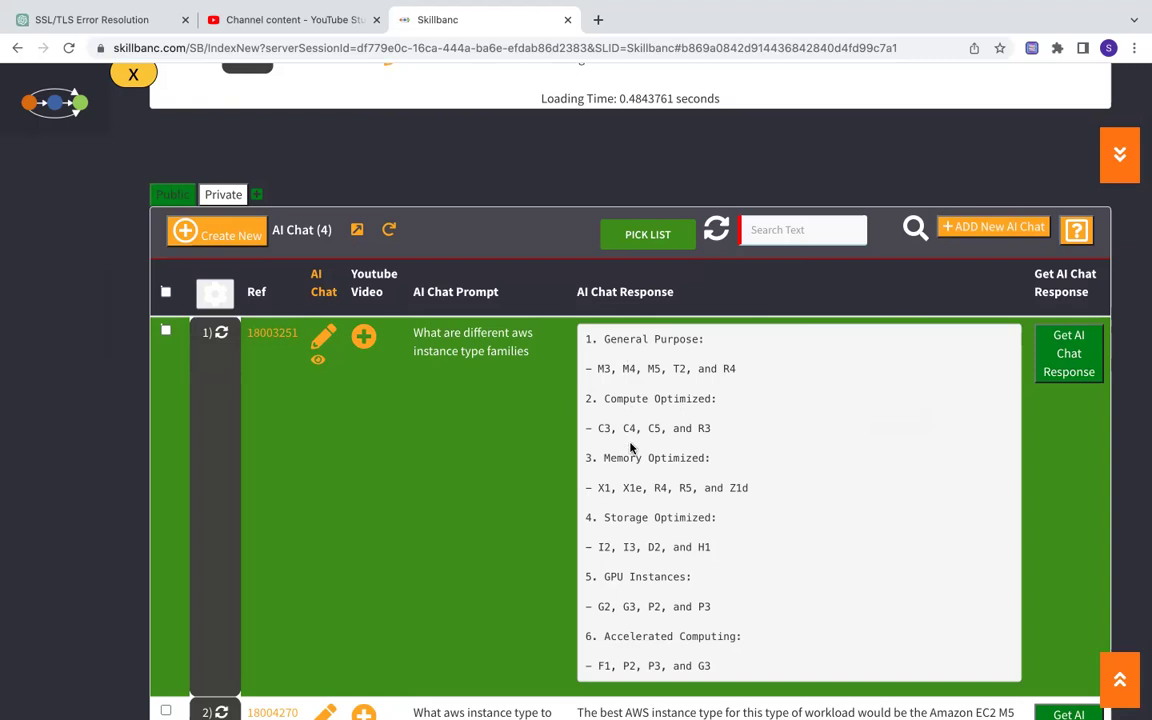
scroll(633, 632, "down", 5)
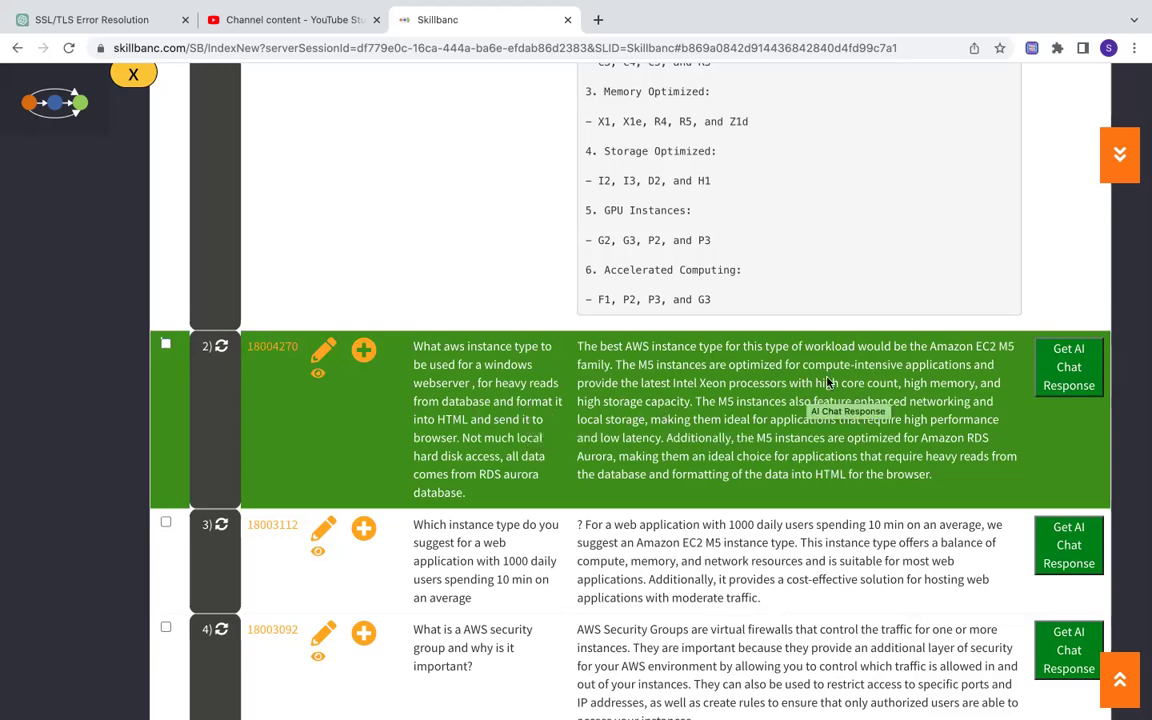
left_click_drag(638, 364, 930, 366)
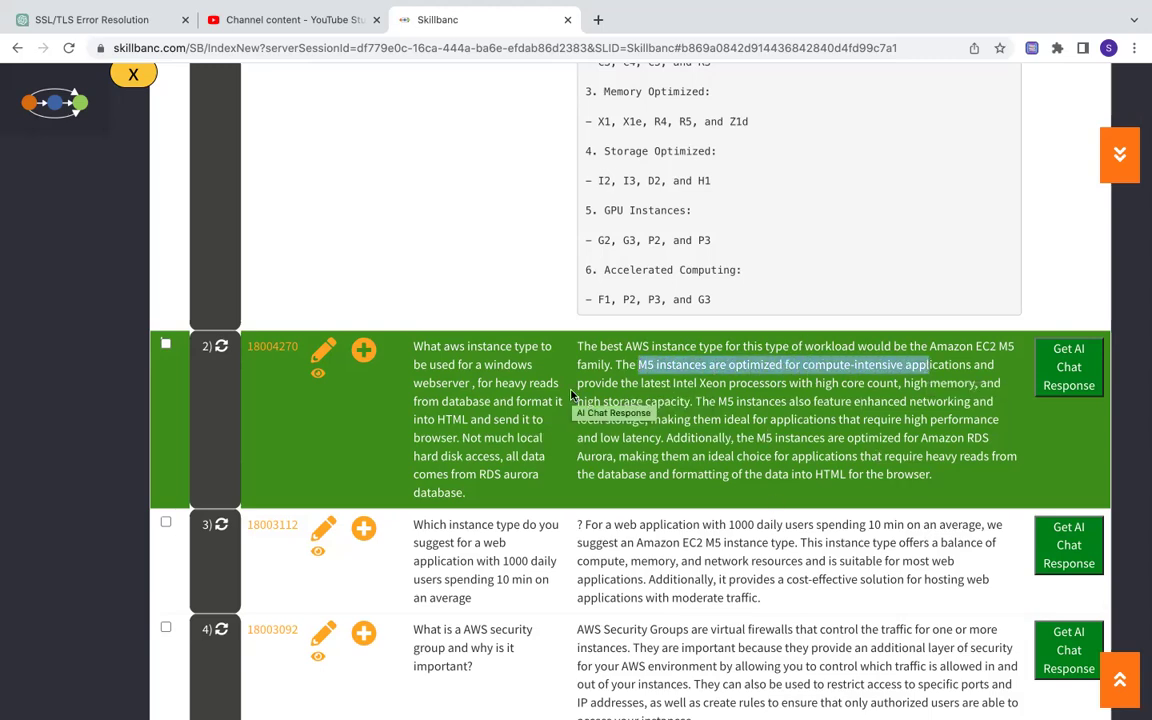
scroll(571, 394, "down", 3)
scroll(571, 394, "down", 2)
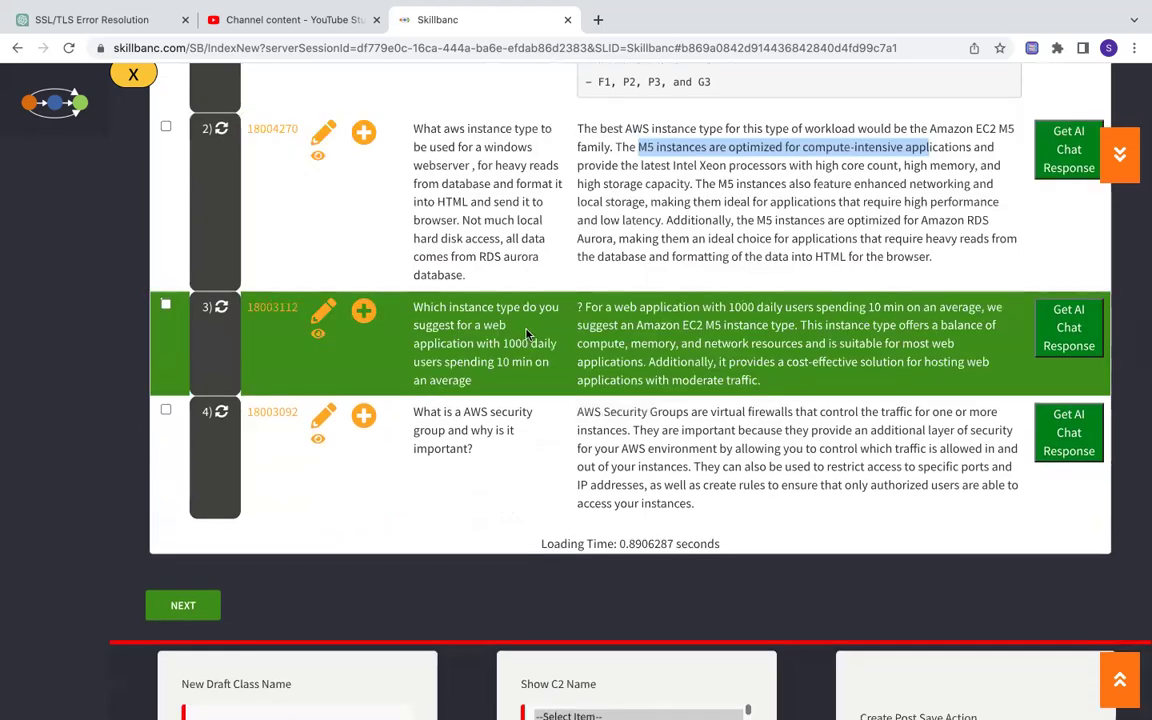
scroll(528, 334, "up", 10)
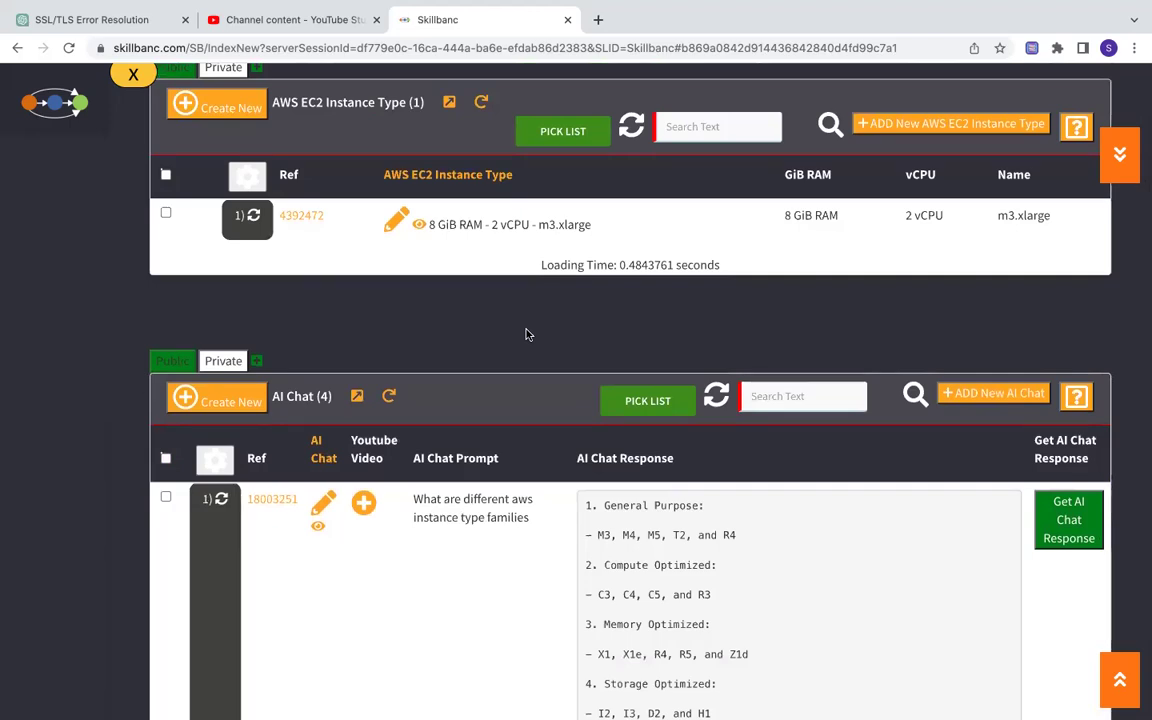
Scroll up and back down through the EC2 instance record.
scroll(528, 334, "up", 7)
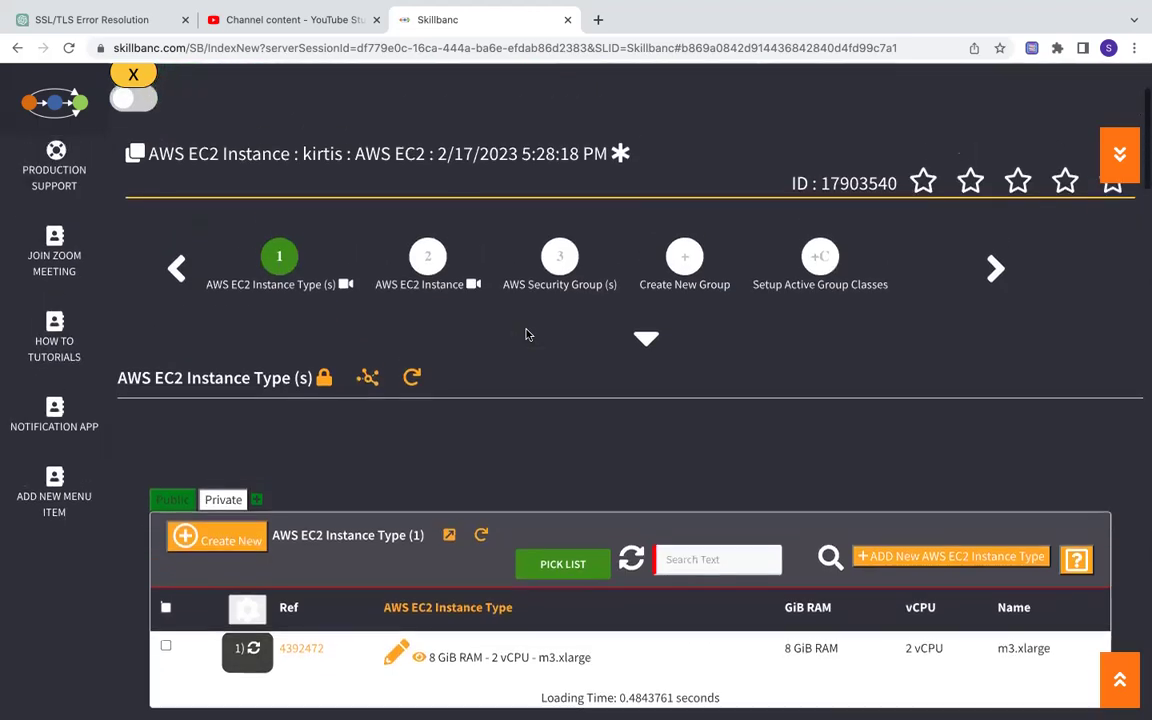
scroll(528, 334, "up", 1)
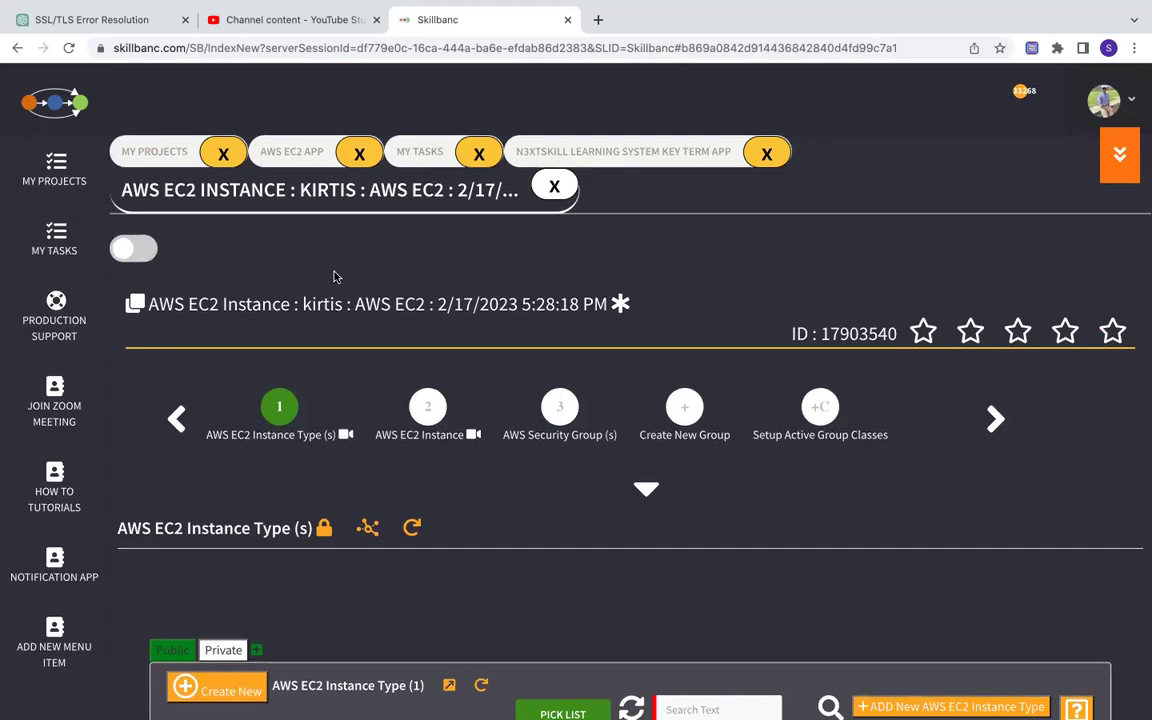
scroll(309, 375, "down", 3)
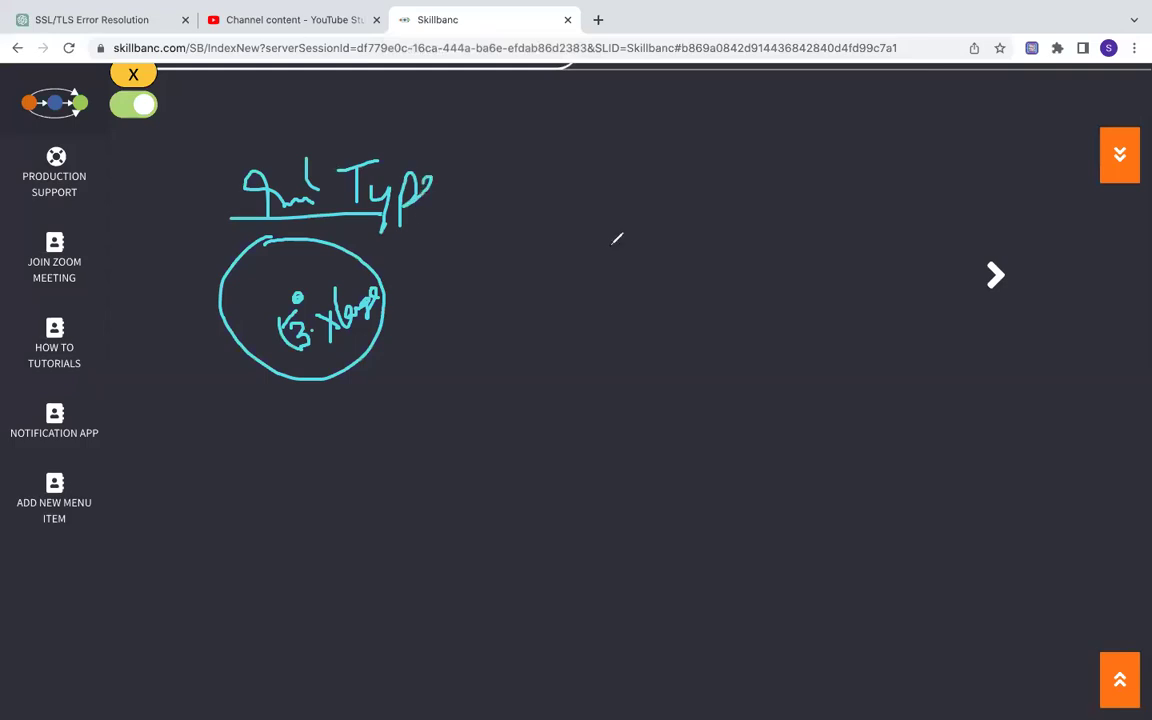
Sketch an empty circle right of m3.xlarge, with an arrow from the m3.xlarge circle into it.
mouse_move(640, 230)
left_mouse_down()
mouse_move(672, 240)
mouse_move(628, 207)
left_mouse_up()
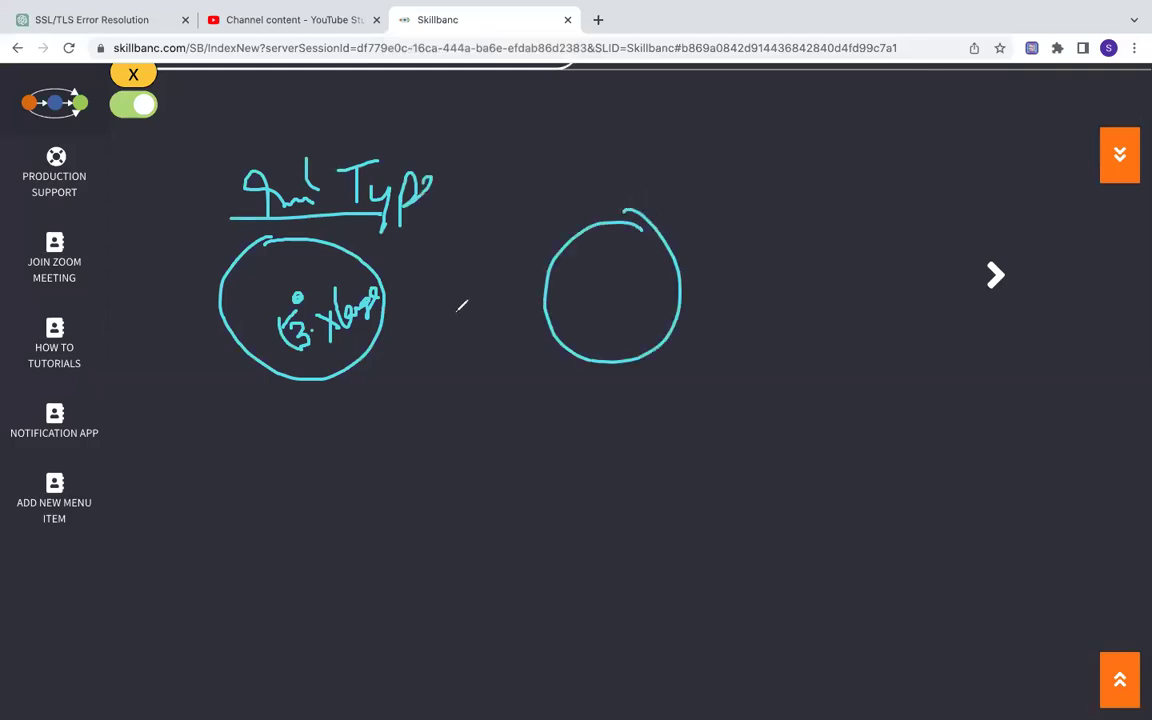
mouse_move(298, 296)
left_mouse_down()
mouse_move(460, 250)
mouse_move(592, 268)
mouse_move(588, 278)
left_mouse_up()
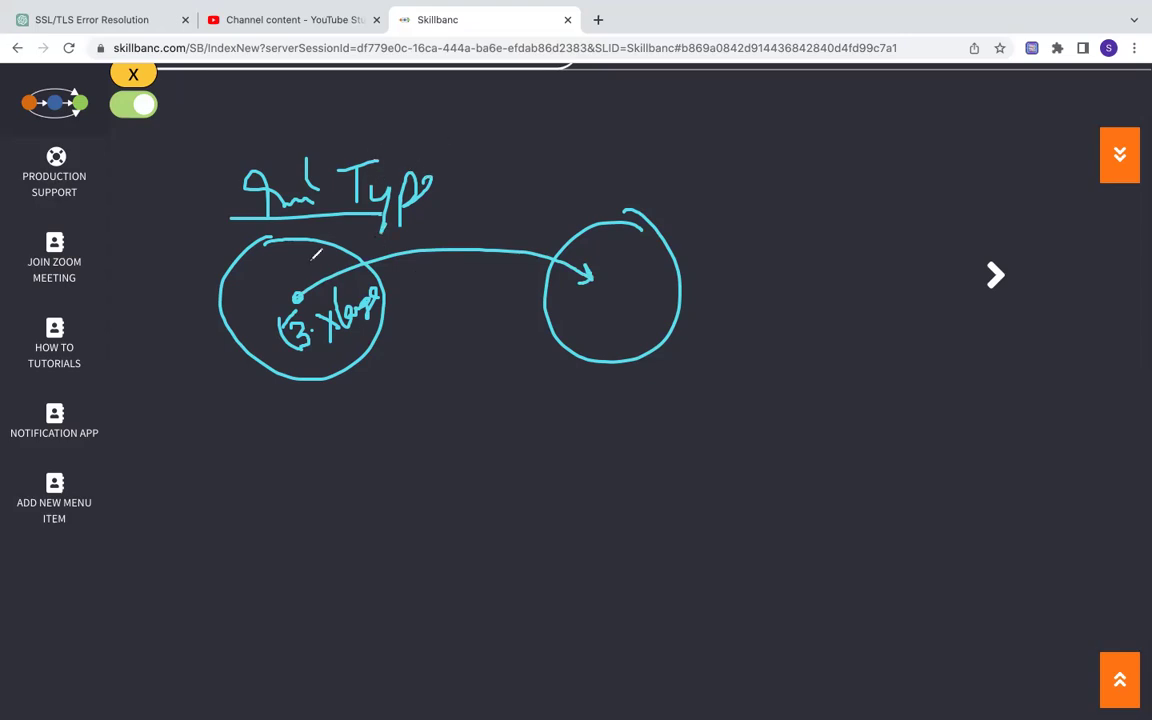
left_click(128, 107)
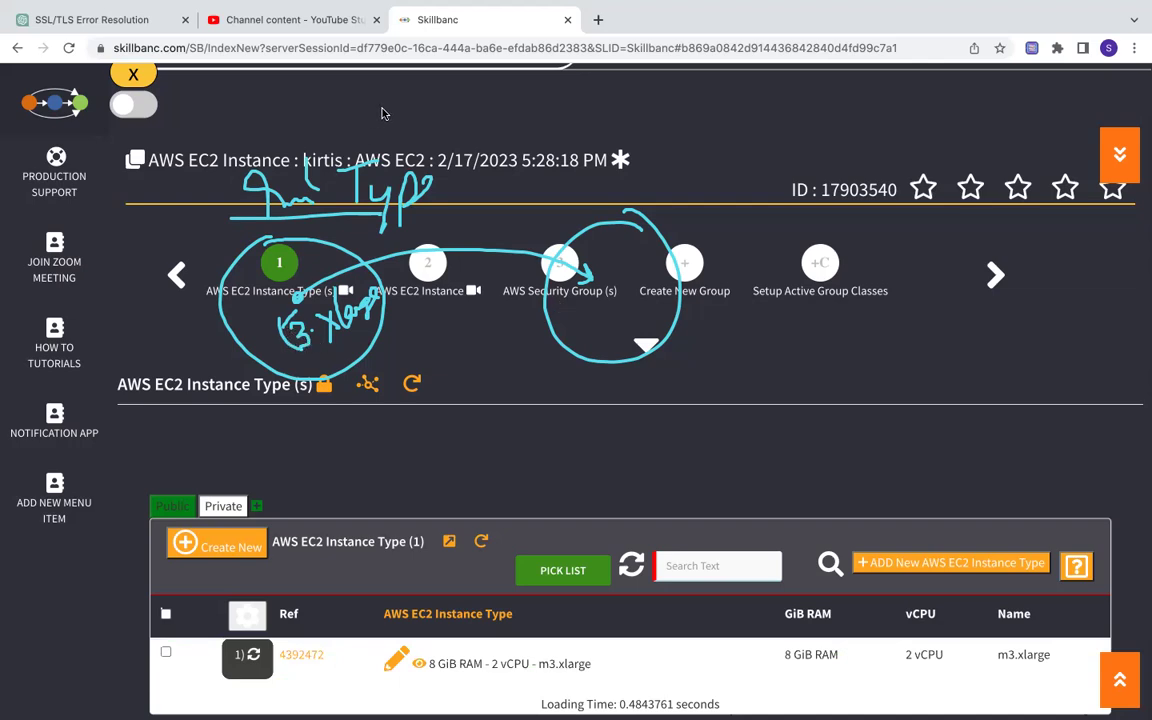
left_click(141, 110)
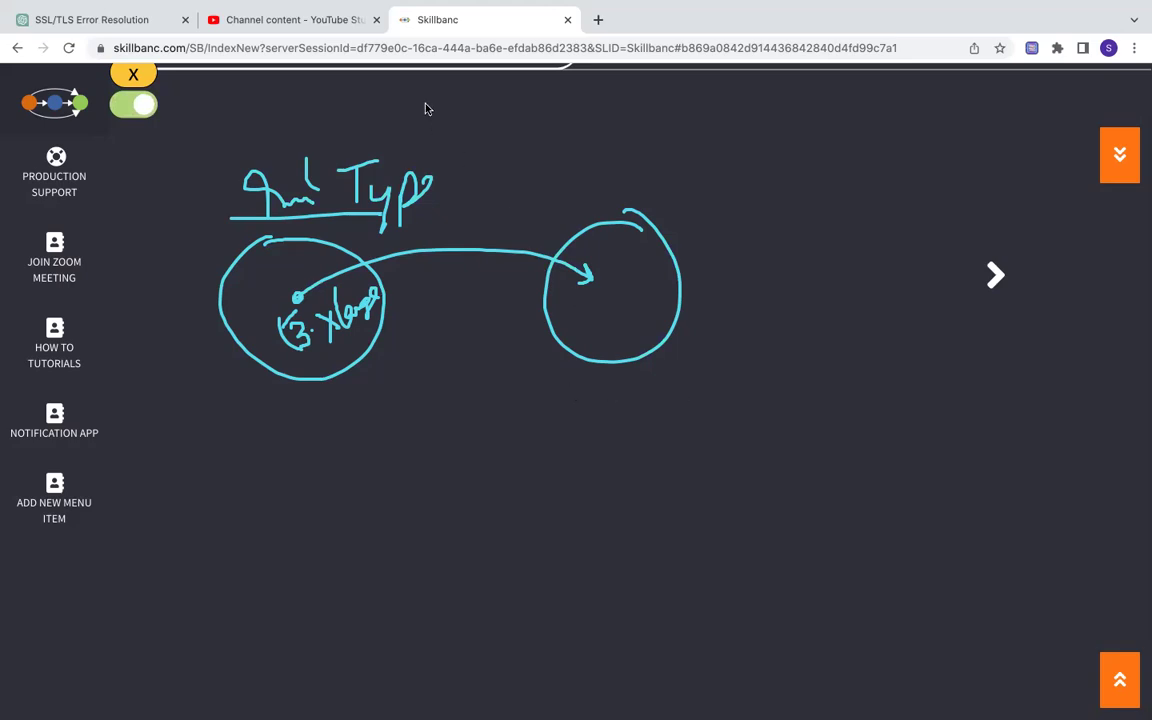
Write 2 in the right circle, label it vCPU on an underline, and re-underline the heading.
left_click_drag(564, 405, 708, 406)
mouse_move(590, 289)
left_mouse_down()
mouse_move(617, 318)
mouse_move(640, 309)
left_mouse_up()
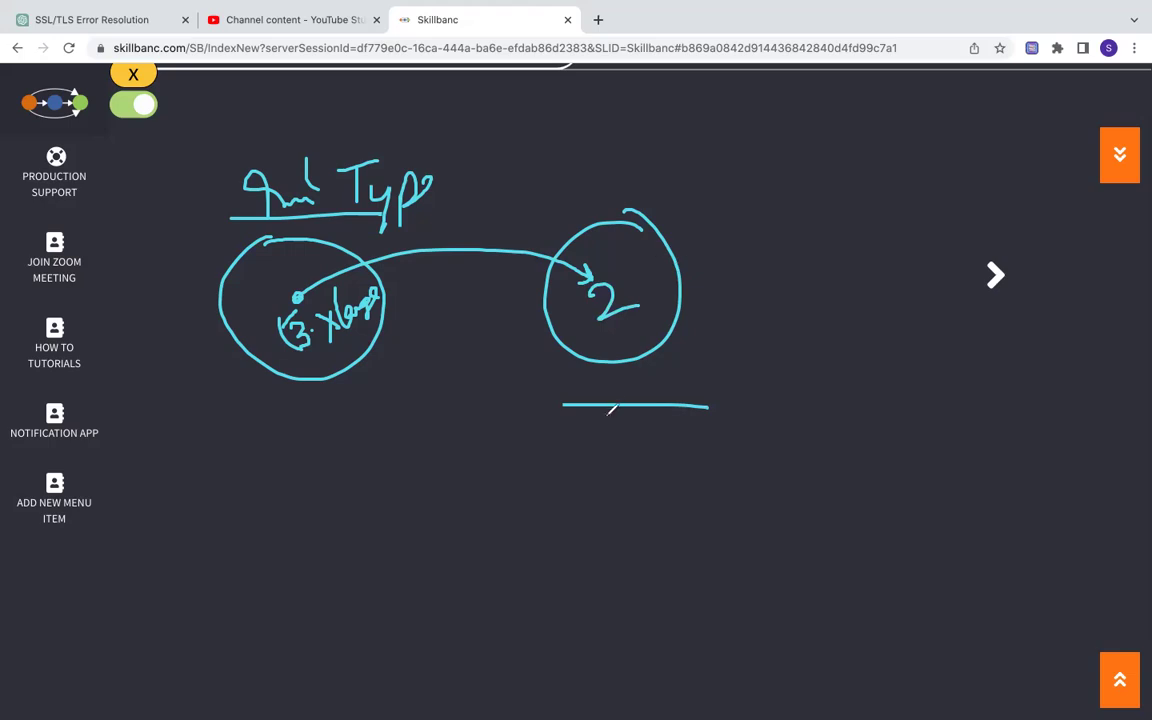
mouse_move(603, 379)
left_mouse_down()
mouse_move(603, 400)
mouse_move(640, 400)
mouse_move(646, 412)
mouse_move(652, 390)
mouse_move(695, 368)
left_mouse_up()
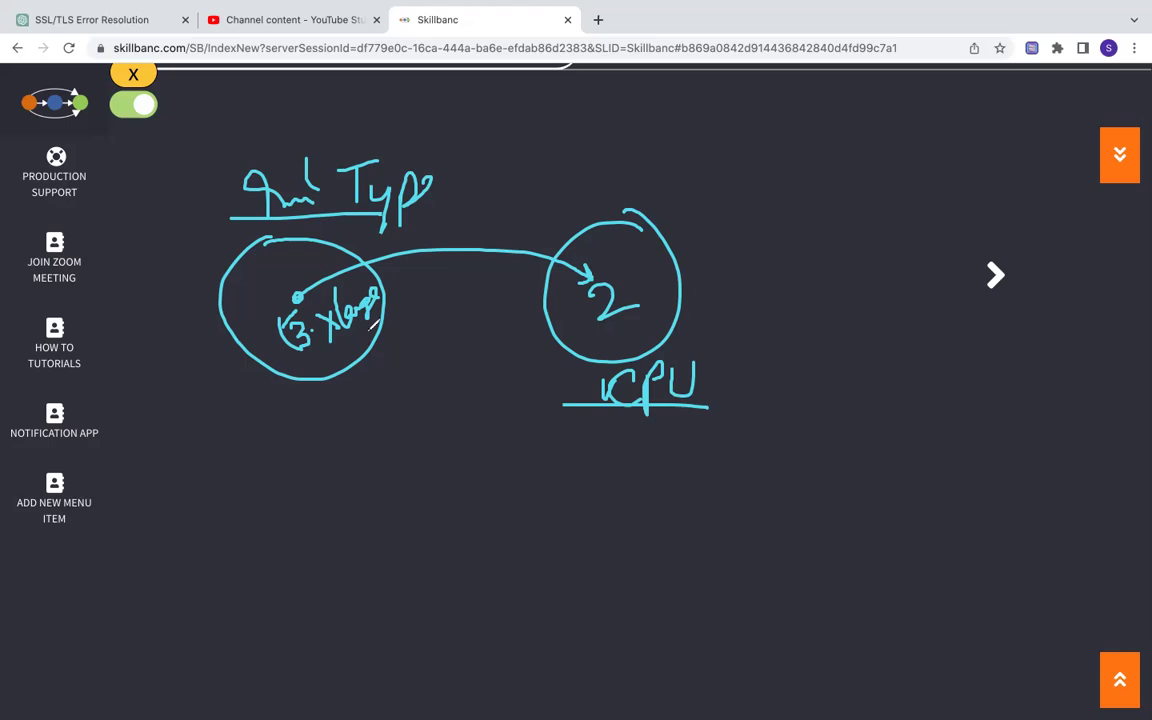
left_click_drag(230, 212, 461, 211)
Mark dots in both circles and draw two more arrows from m3.xlarge to the 2 circle.
left_click(296, 264)
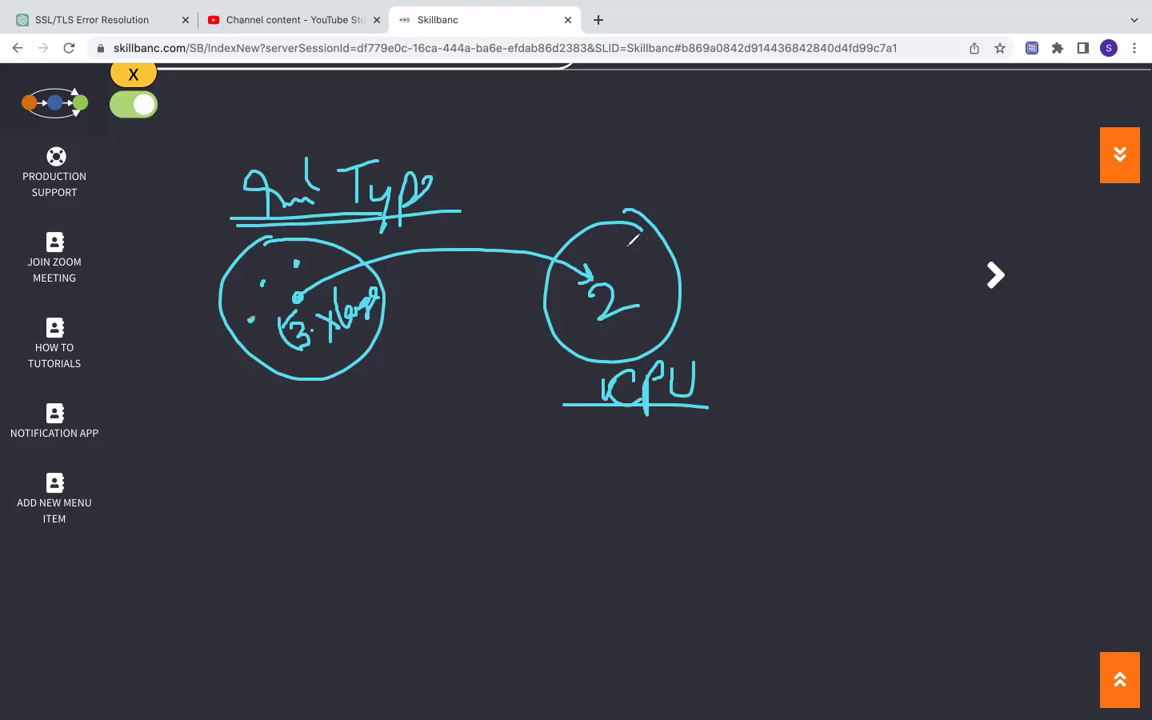
left_click(625, 246)
left_click(647, 280)
mouse_move(298, 264)
left_mouse_down()
mouse_move(621, 246)
mouse_move(628, 228)
left_mouse_up()
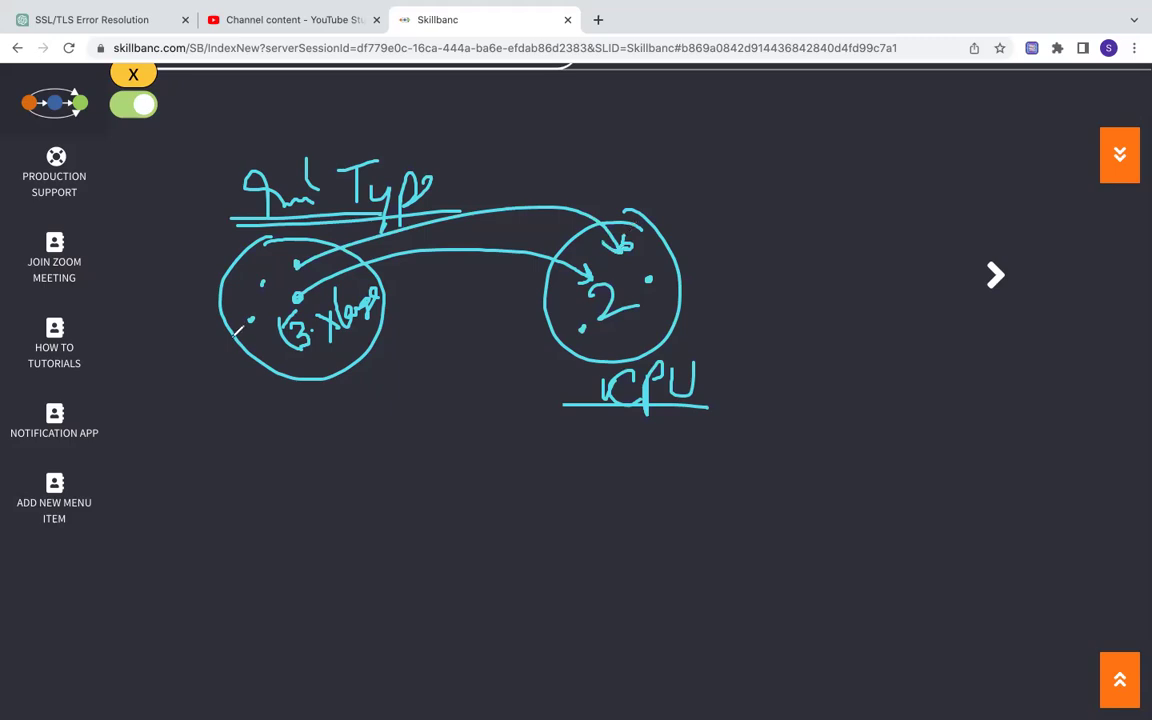
mouse_move(250, 319)
left_mouse_down()
mouse_move(555, 506)
mouse_move(725, 412)
mouse_move(738, 360)
mouse_move(652, 289)
left_mouse_up()
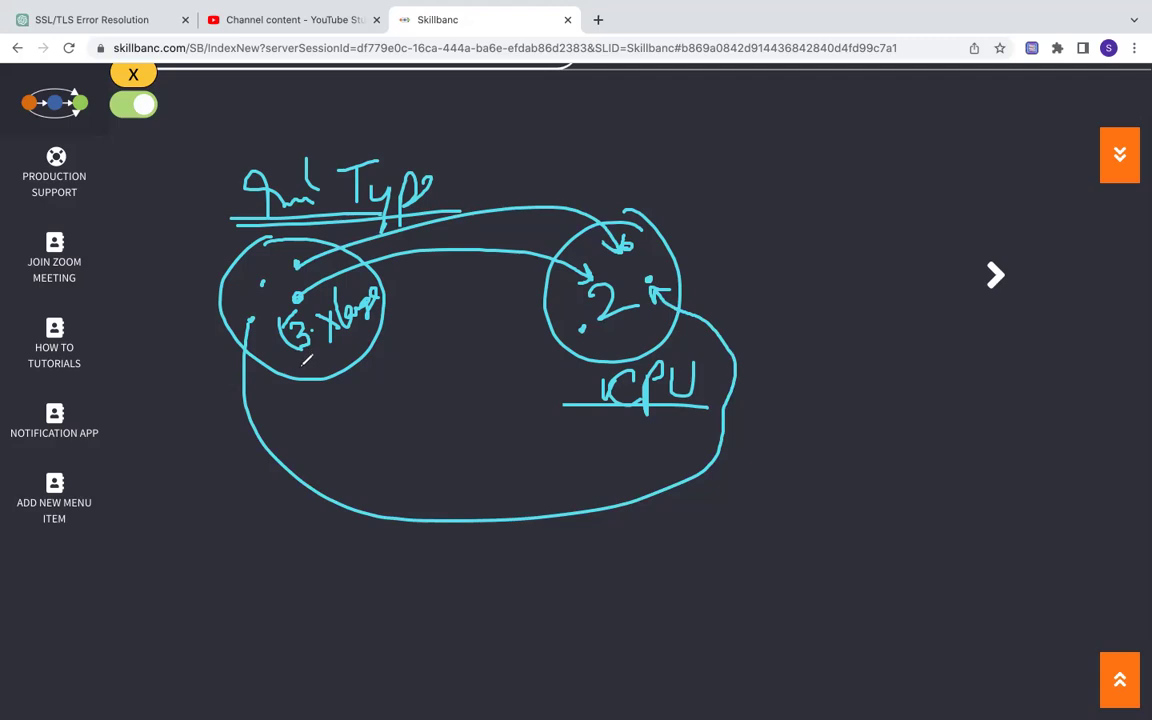
Underline m3.xlarge and the vCPU label, then box the vCPU label.
left_click_drag(294, 366, 409, 305)
left_click_drag(601, 421, 709, 410)
mouse_move(712, 362)
left_mouse_down()
mouse_move(578, 385)
mouse_move(612, 408)
left_mouse_up()
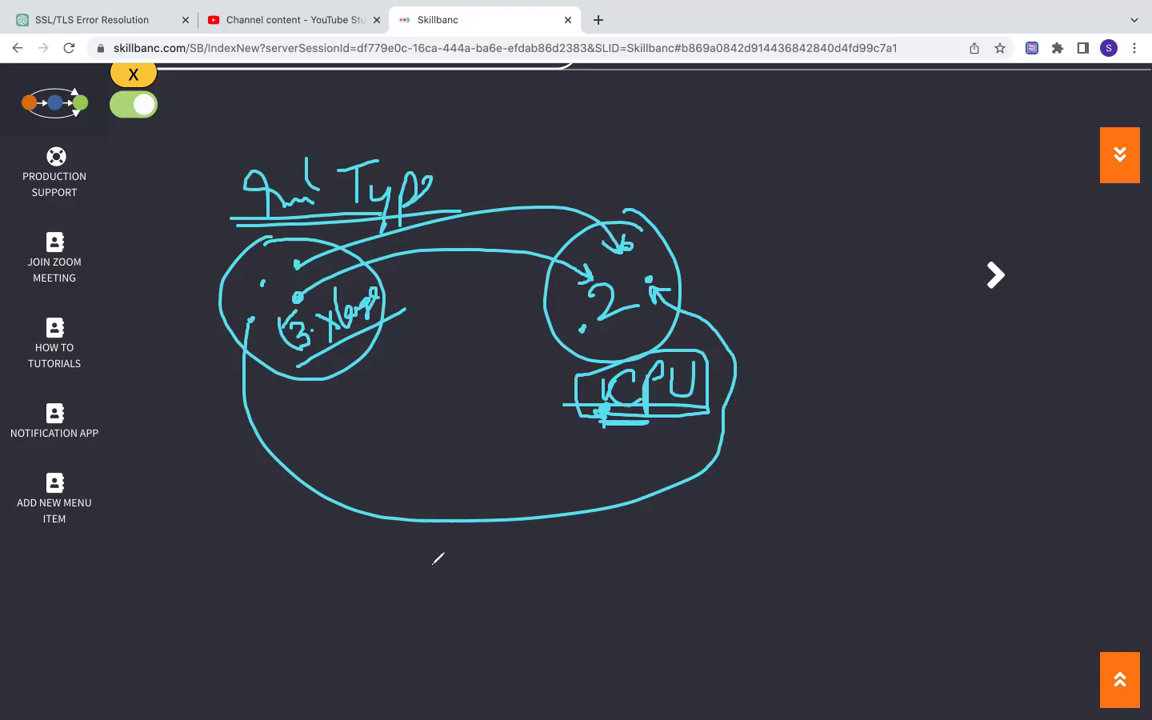
Draw a small circle below the diagram with a line above and an arrow into a right circle.
mouse_move(425, 567)
left_mouse_down()
mouse_move(470, 632)
mouse_move(422, 566)
left_mouse_up()
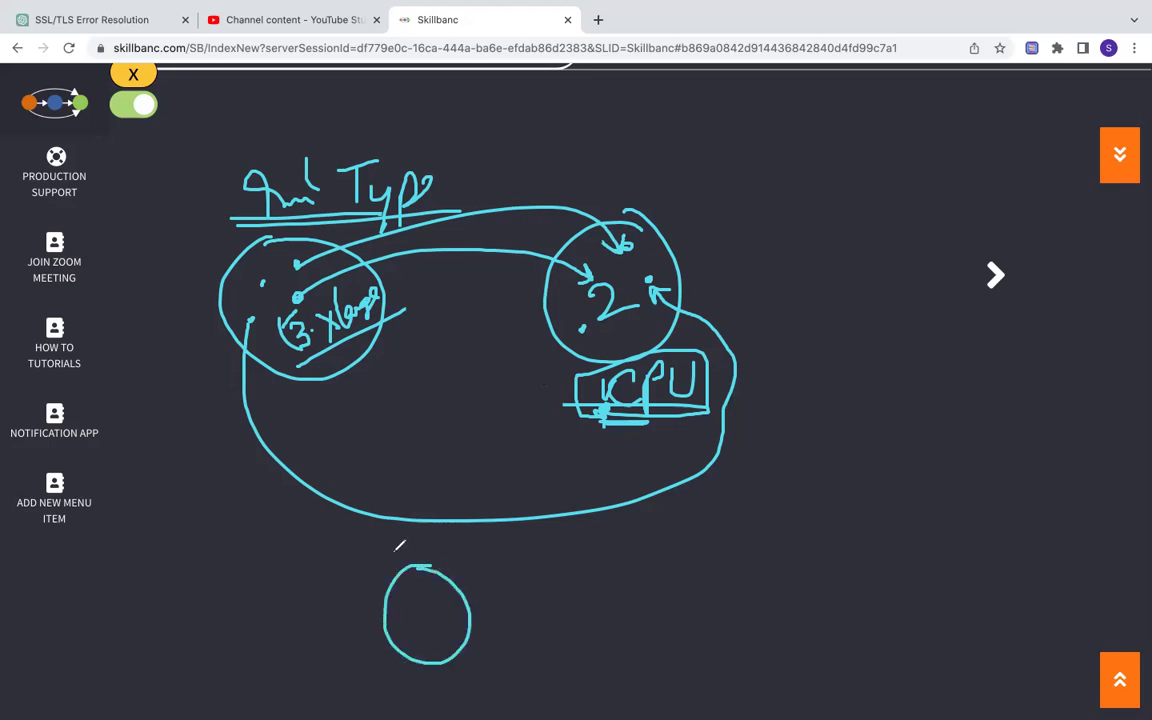
left_click_drag(346, 561, 465, 548)
mouse_move(435, 606)
left_mouse_down()
mouse_move(429, 619)
mouse_move(733, 571)
mouse_move(706, 606)
left_mouse_up()
left_click_drag(732, 530, 770, 535)
left_click_drag(787, 655, 679, 688)
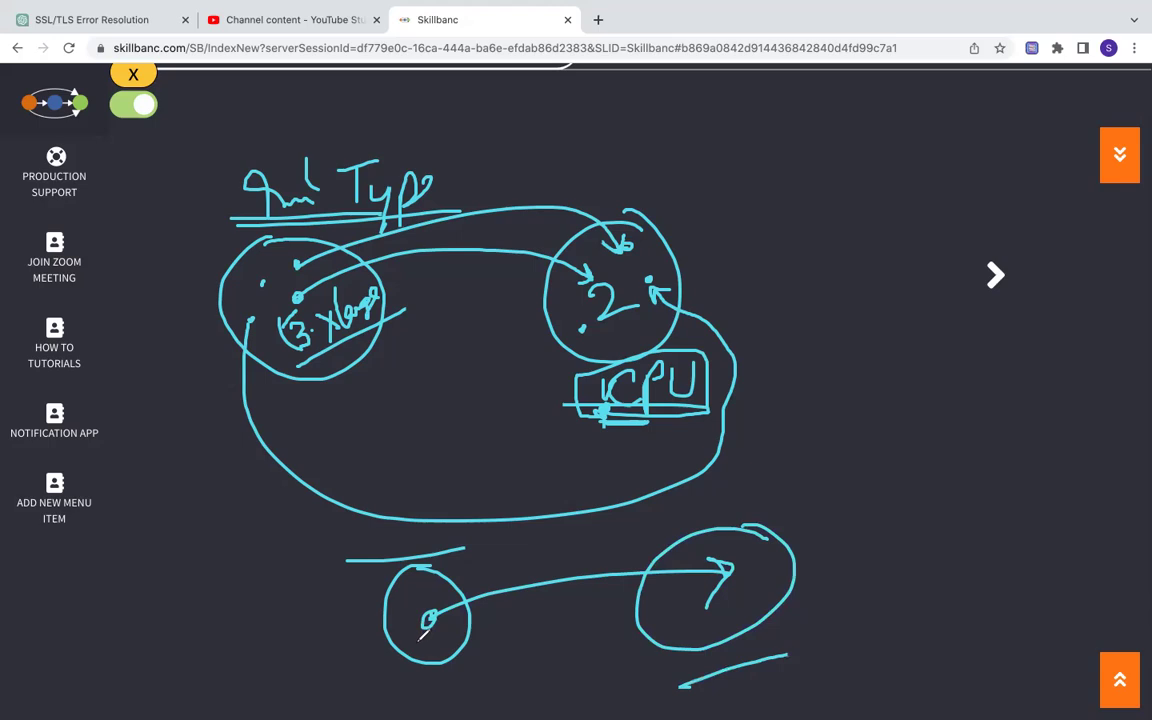
Add short strokes and thicken the lower arrow, arrowhead and underline.
left_click_drag(354, 551, 440, 532)
left_click_drag(419, 641, 454, 633)
left_click_drag(741, 560, 727, 601)
mouse_move(697, 676)
left_mouse_down()
mouse_move(785, 657)
mouse_move(716, 676)
left_mouse_up()
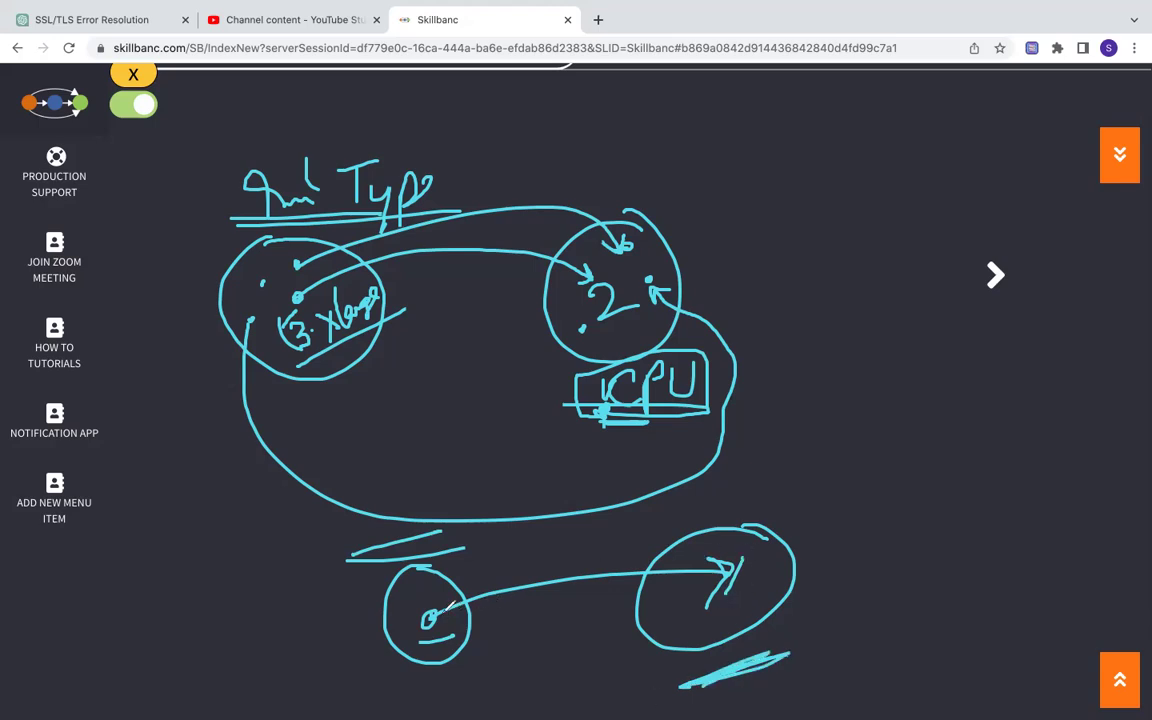
mouse_move(444, 605)
left_mouse_down()
mouse_move(728, 568)
mouse_move(704, 595)
left_mouse_up()
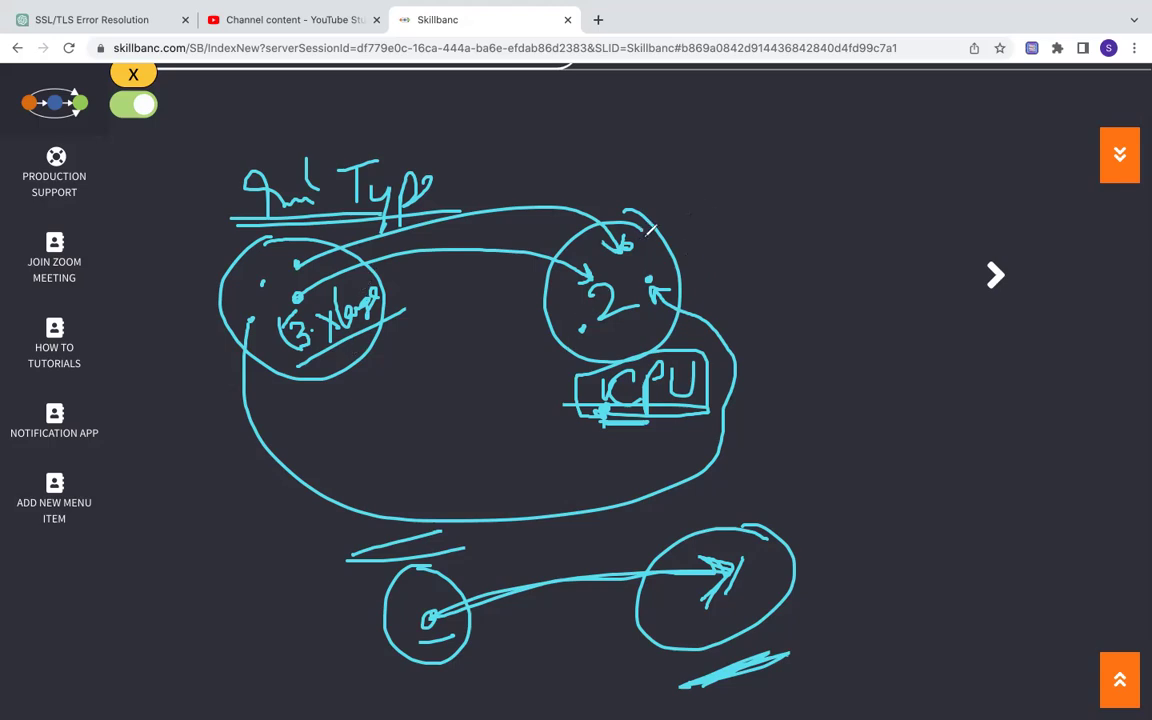
Scribble over the arrowhead entering the top of the 2 circle to bolden it.
mouse_move(628, 238)
left_mouse_down()
mouse_move(622, 252)
mouse_move(613, 245)
mouse_move(638, 228)
left_mouse_up()
left_click_drag(628, 212, 620, 250)
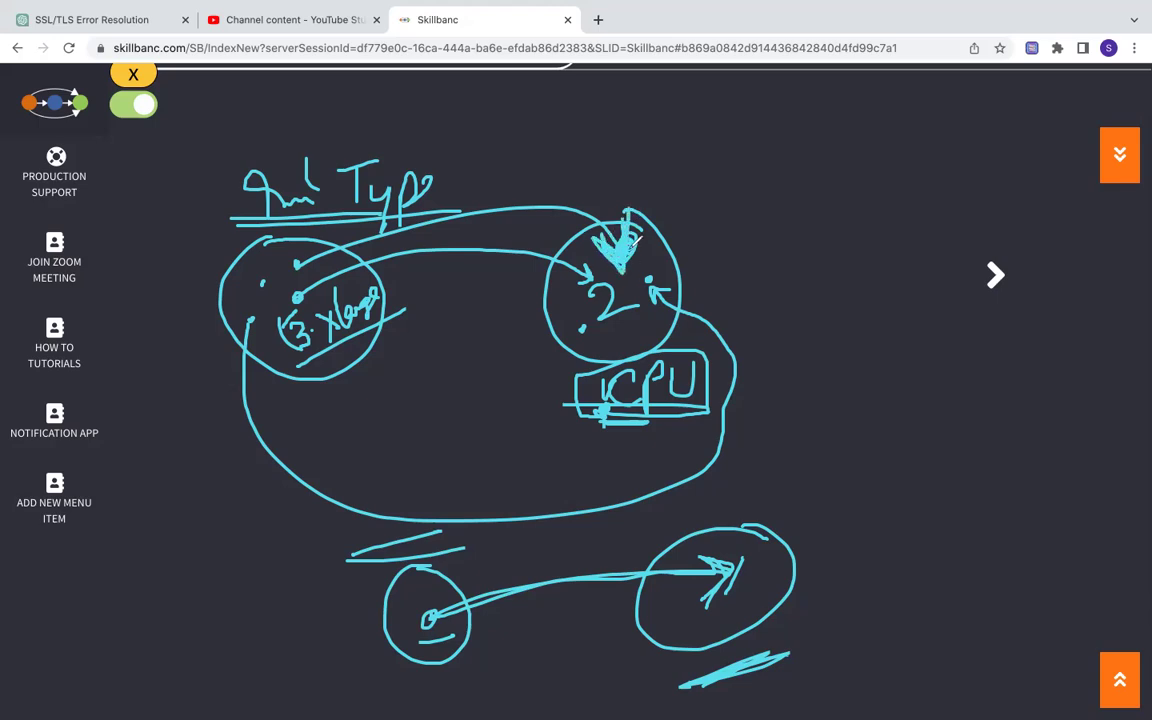